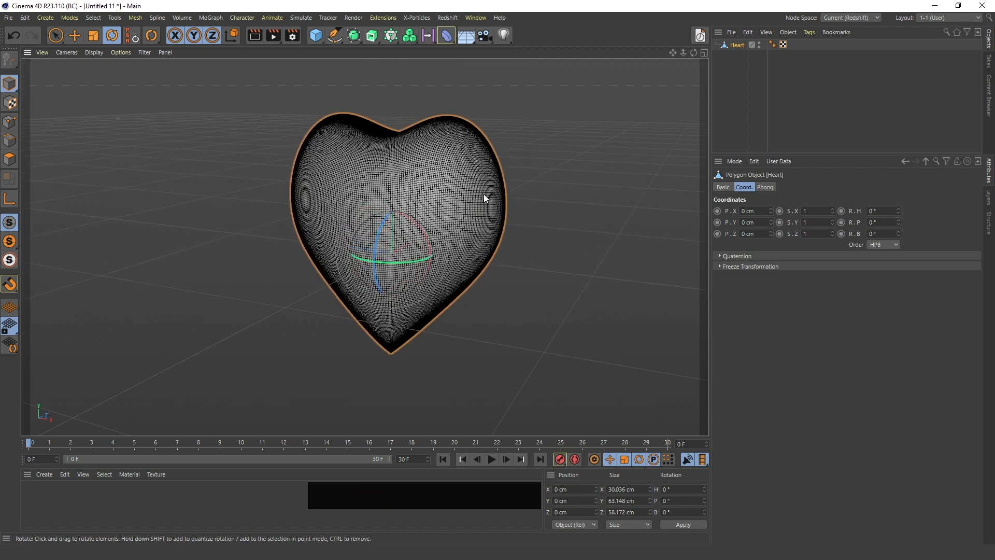
# Search the Content Browser presets for "fork" and add the wooden-handled Fork - Set 02 to the scene
pyautogui.keyDown('alt'); pyautogui.moveTo(484, 195); pyautogui.dragTo(507, 180); pyautogui.keyUp('alt')
pyautogui.keyDown('alt'); pyautogui.moveTo(477, 204); pyautogui.dragTo(601, 212, button='right'); pyautogui.keyUp('alt')
pyautogui.click(587, 226)
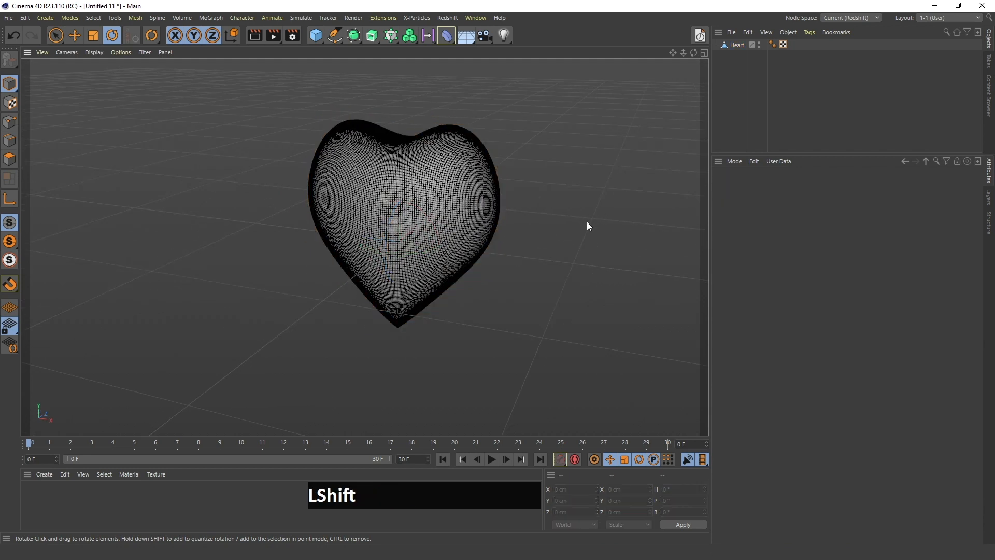
pyautogui.hotkey('shift', 'F8')
pyautogui.moveTo(775, 214); pyautogui.dragTo(501, 178)
pyautogui.click(371, 217)
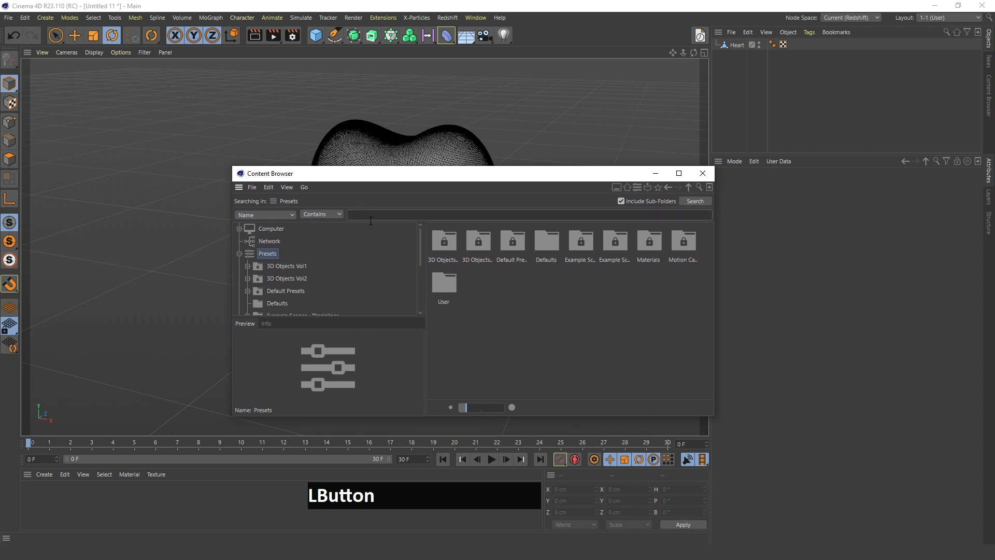
pyautogui.write('fork')
pyautogui.press('Return')
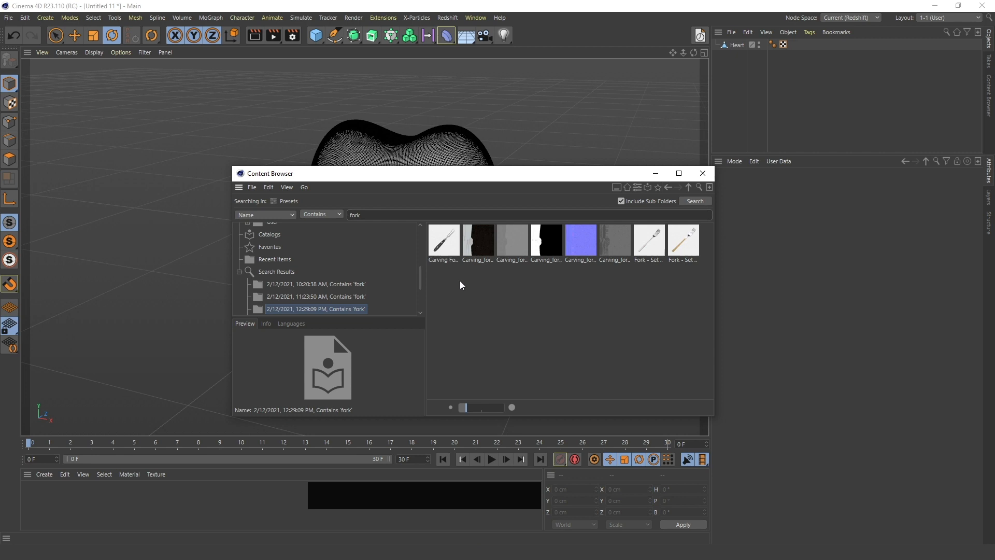
pyautogui.doubleClick(684, 241)
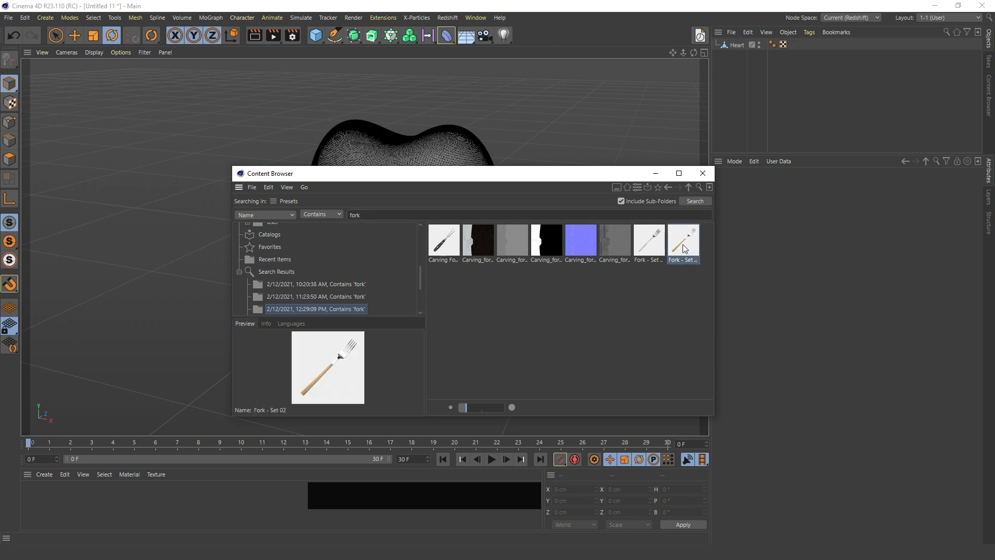
pyautogui.click(705, 175)
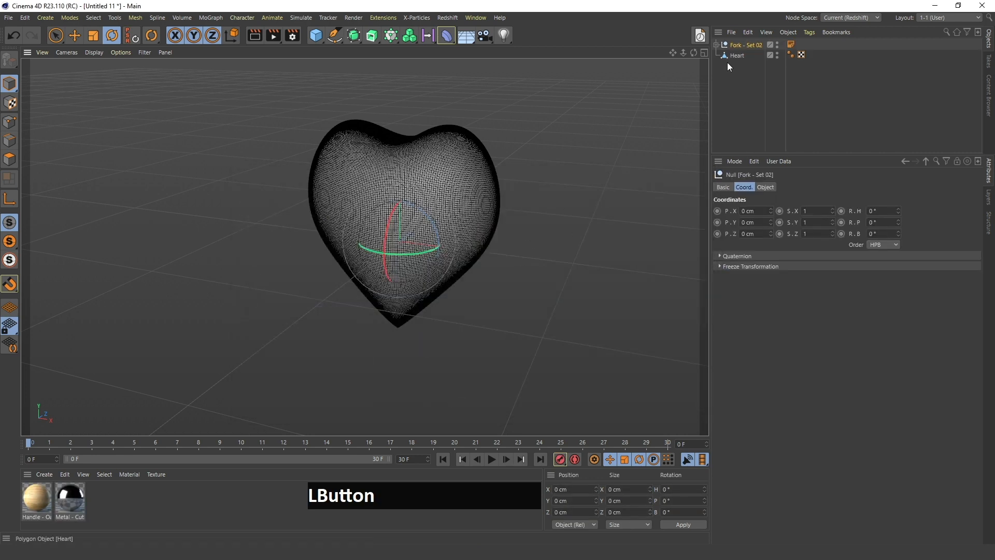
# Move the fork about 119 cm backward along its Z axis so its tines reach the heart
pyautogui.moveTo(477, 222)
pyautogui.keyDown('alt'); pyautogui.mouseDown(button='right')
pyautogui.moveTo(451, 210)
pyautogui.moveTo(474, 215)
pyautogui.mouseUp(button='right'); pyautogui.keyUp('alt')
pyautogui.keyDown('alt'); pyautogui.moveTo(474, 214); pyautogui.dragTo(422, 214); pyautogui.keyUp('alt')
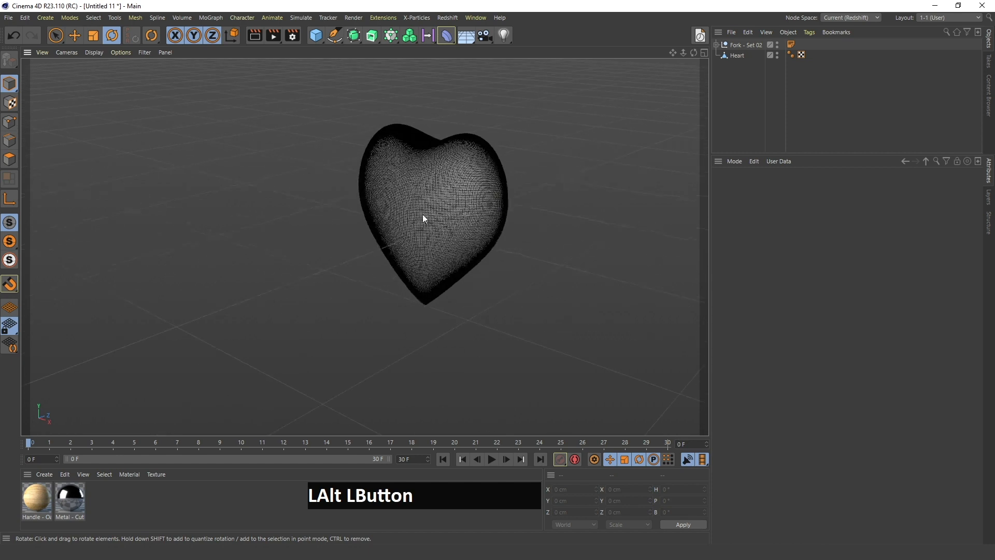
pyautogui.click(751, 45)
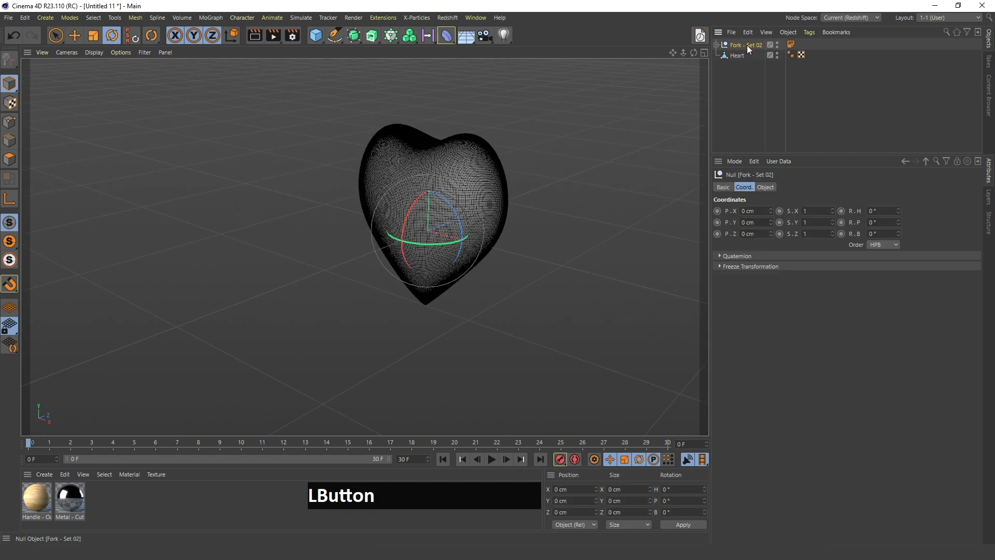
pyautogui.write('0')
pyautogui.click(813, 227)
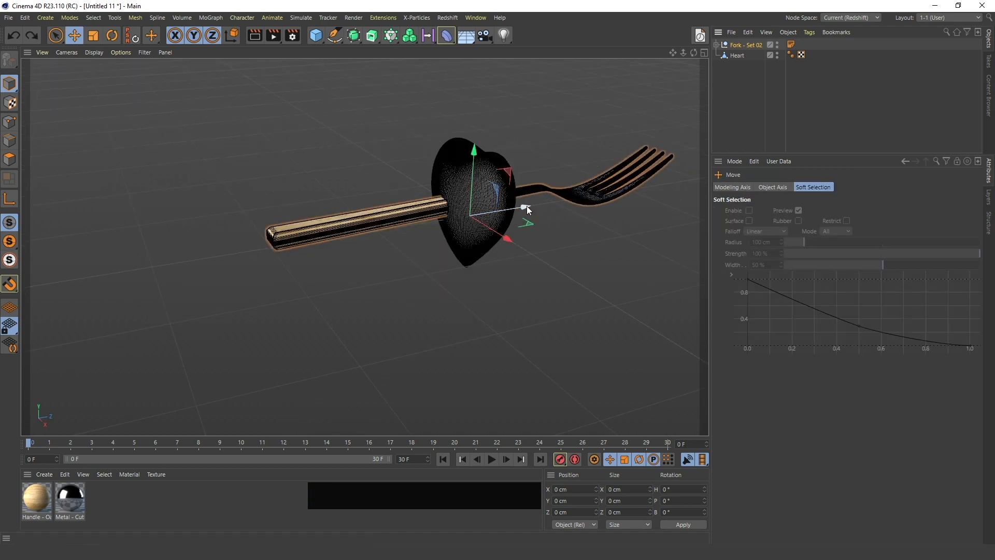
pyautogui.moveTo(527, 206); pyautogui.dragTo(289, 263)
# Rotate and reposition the fork so its tines stick into the front of the heart at an angle
pyautogui.press('r')
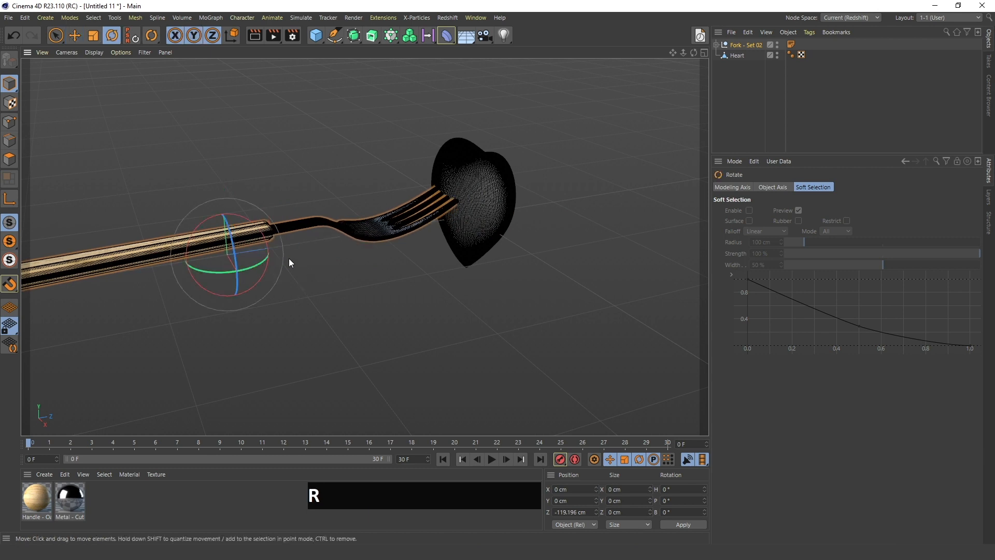
pyautogui.moveTo(222, 228); pyautogui.dragTo(36, 60)
pyautogui.press('e')
pyautogui.moveTo(231, 284); pyautogui.dragTo(236, 210)
pyautogui.press('r')
pyautogui.moveTo(206, 168); pyautogui.dragTo(230, 223)
pyautogui.press('e')
pyautogui.keyDown('alt'); pyautogui.moveTo(473, 179); pyautogui.dragTo(549, 179, button='right'); pyautogui.keyUp('alt')
# Add a Collision deformer as a child of the Heart object
pyautogui.click(737, 54)
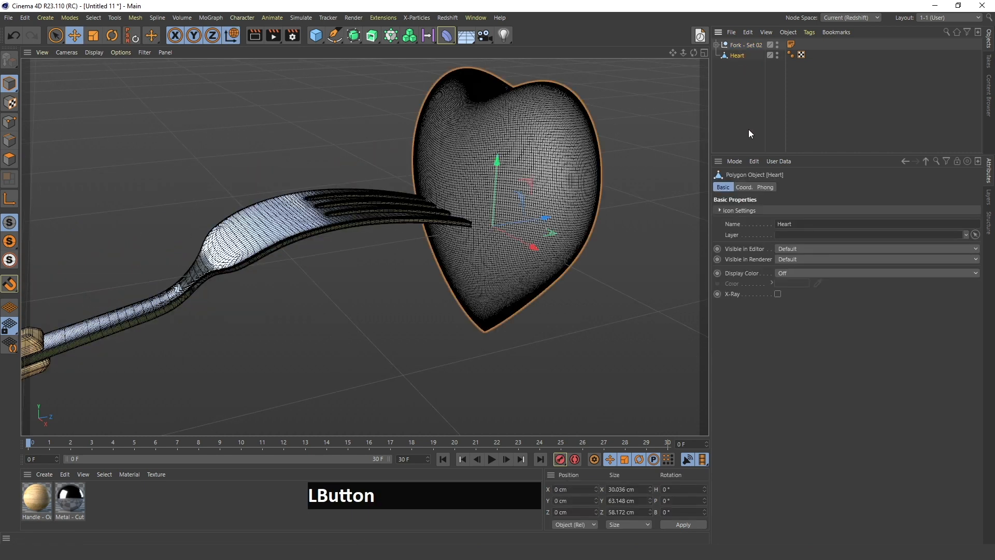
pyautogui.hotkey('shift', 'c')
pyautogui.write('co')
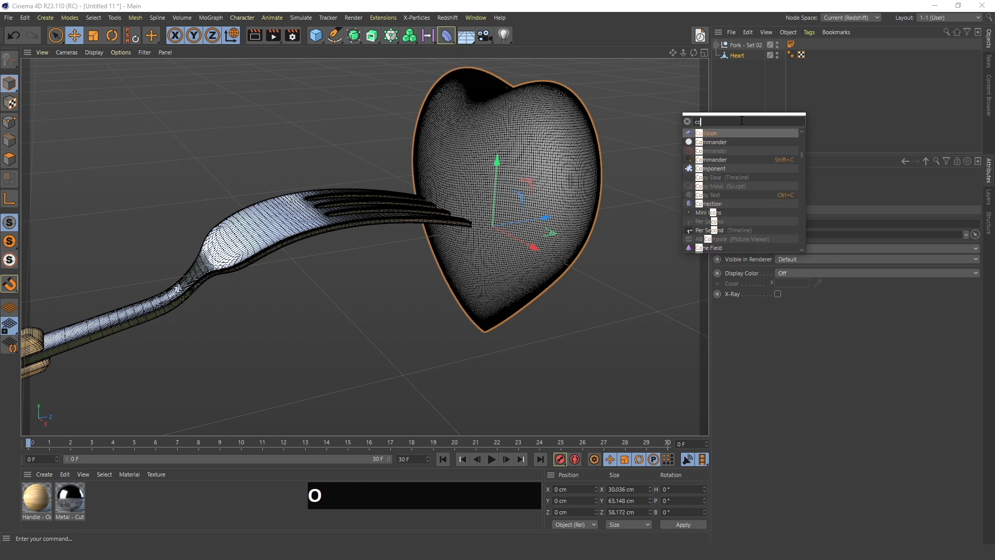
pyautogui.write('llision')
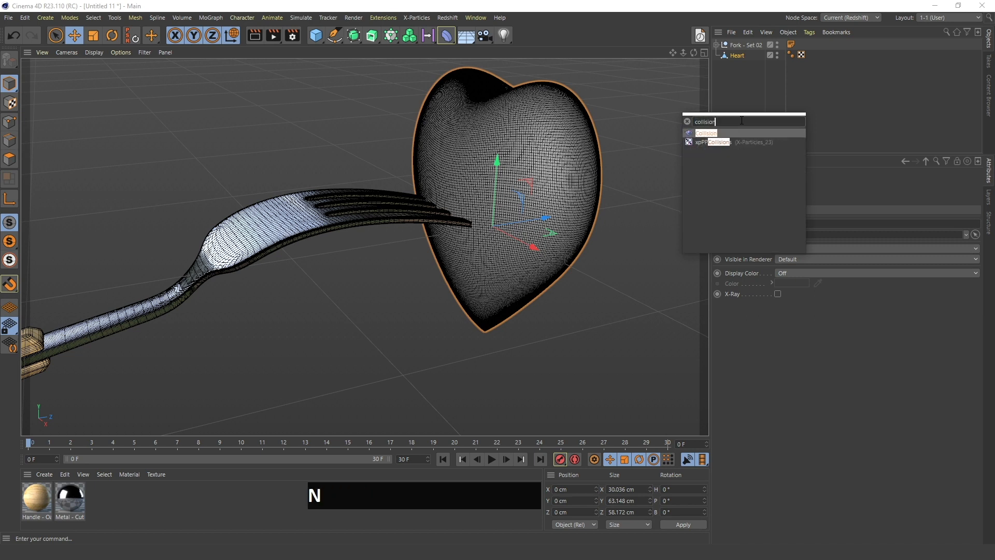
pyautogui.press('shift')
pyautogui.hotkey('shift', 'Return')
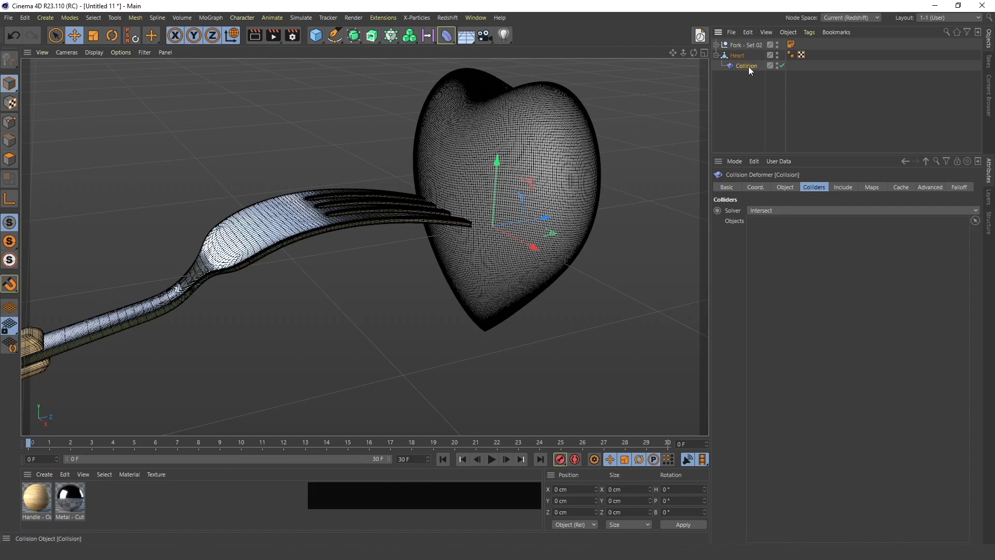
# Assign Fork - Set 02 as the Collision deformer's collider object and set the solver to Outside
pyautogui.click(812, 190)
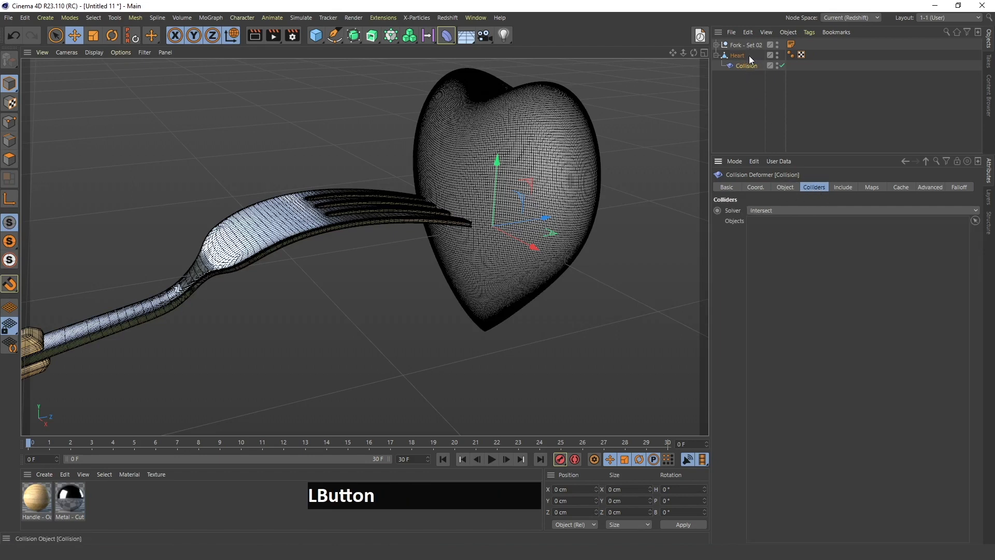
pyautogui.moveTo(741, 44); pyautogui.dragTo(785, 284)
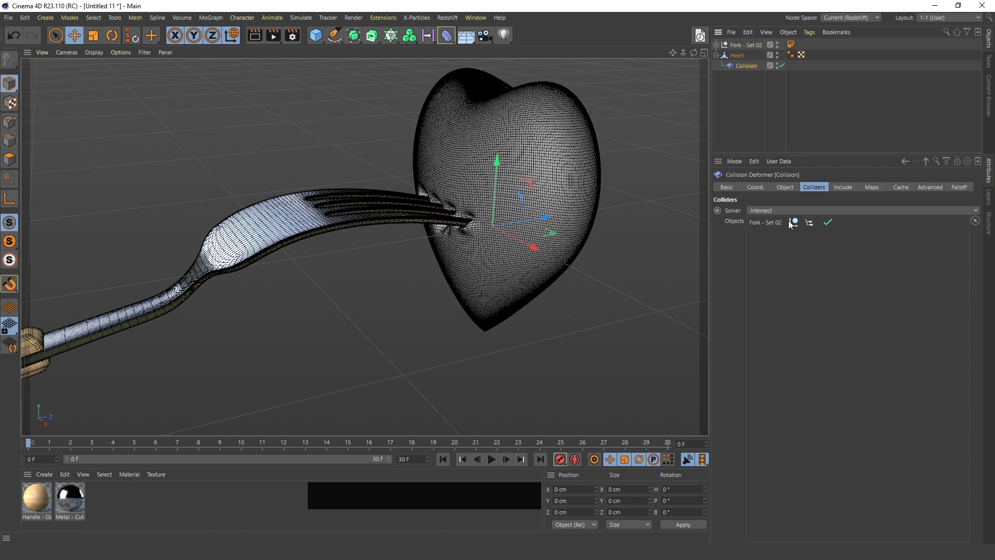
pyautogui.click(757, 210)
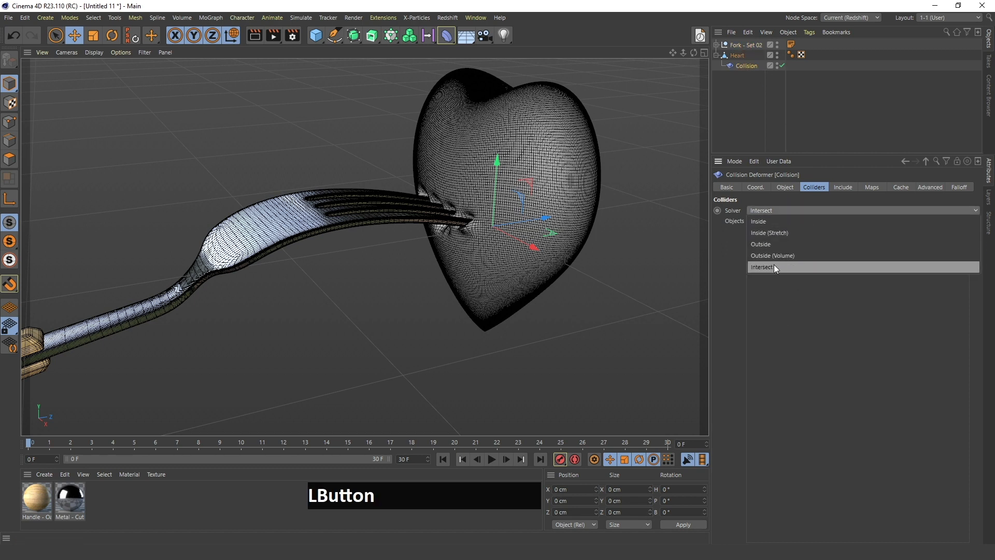
pyautogui.click(771, 245)
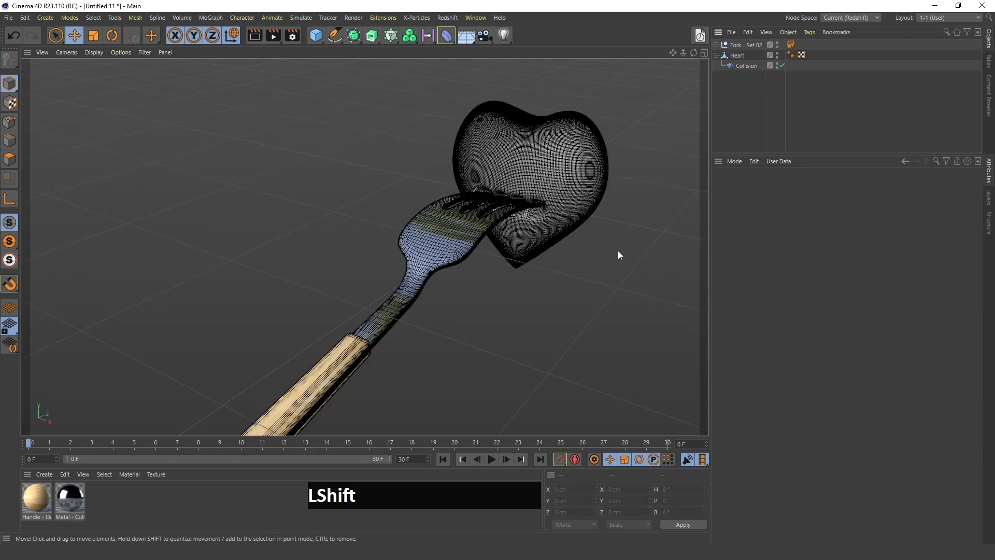
# Open the Redshift RenderView and dock it beside the viewport
pyautogui.hotkey('shift', 'c')
pyautogui.write('red ren')
pyautogui.press('Return')
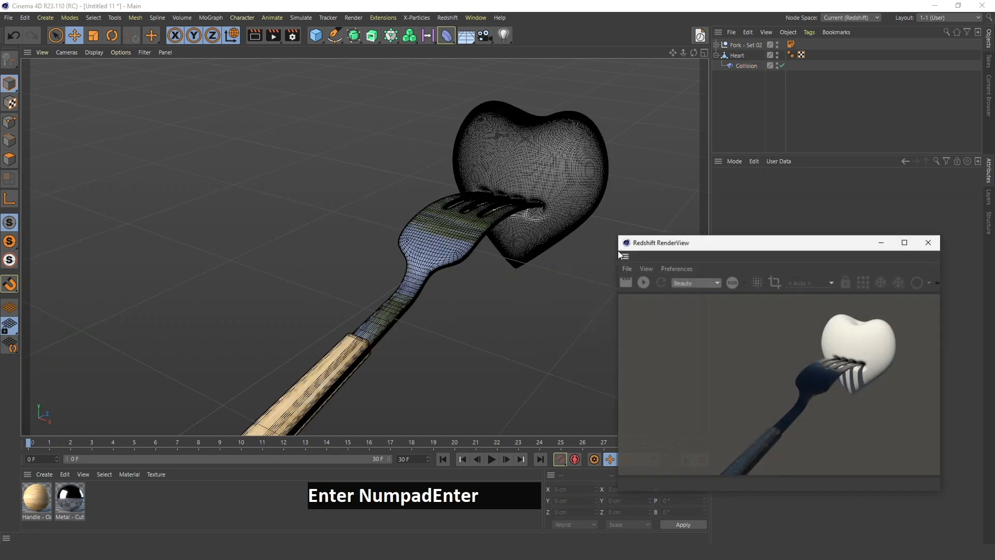
pyautogui.moveTo(624, 256); pyautogui.dragTo(57, 271)
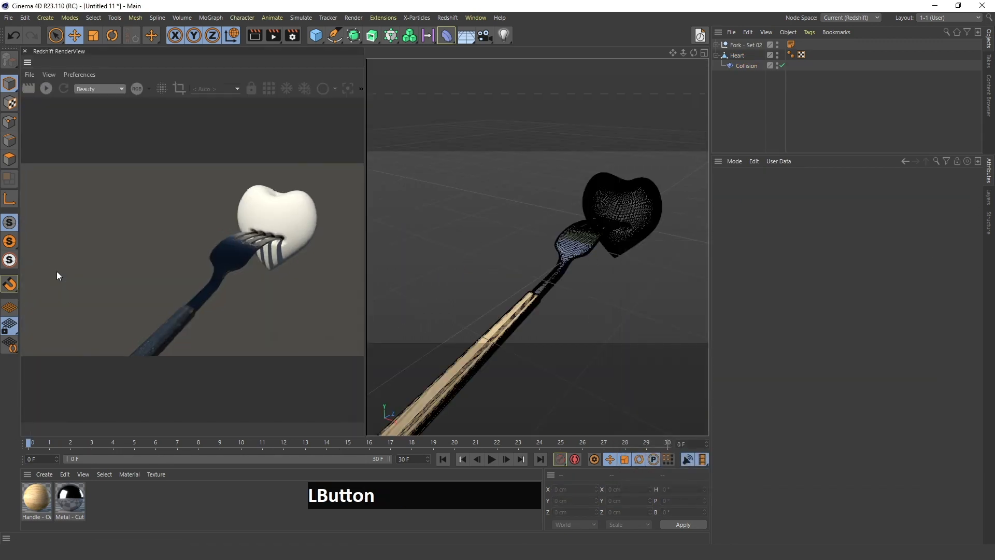
# Set the render output size to 720 x 720 pixels and start the live Redshift render
pyautogui.hotkey('ctrl', 'b')
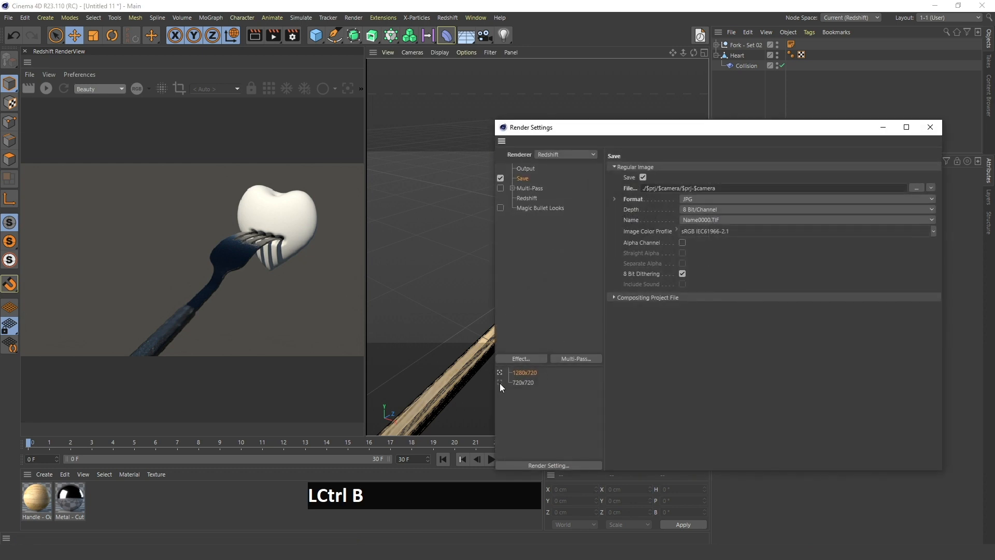
pyautogui.click(523, 168)
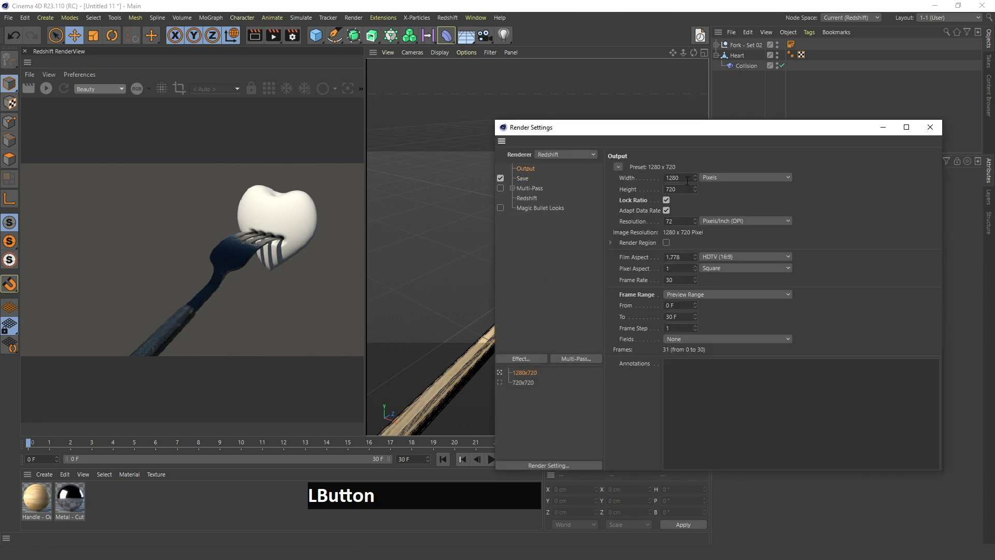
pyautogui.write('720')
pyautogui.press('Return')
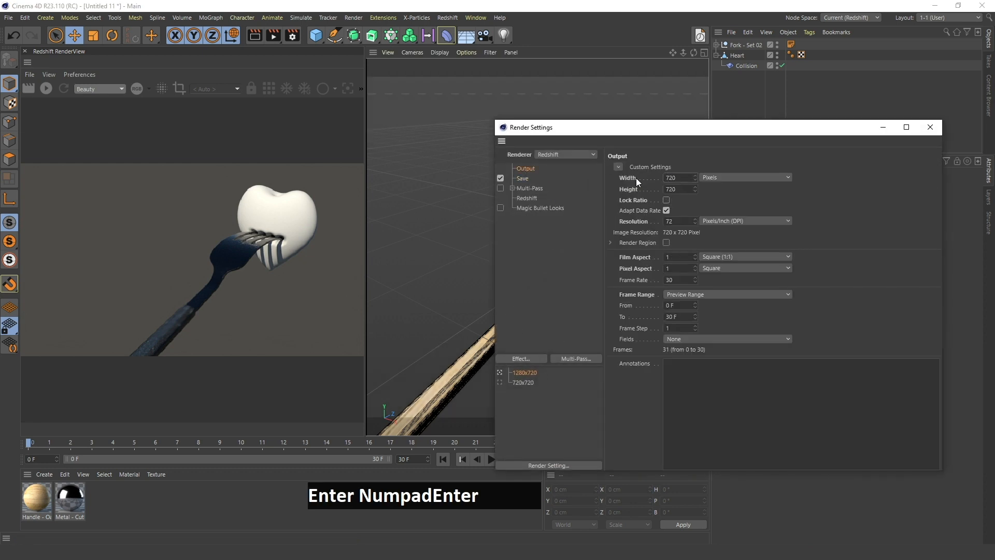
pyautogui.click(930, 127)
pyautogui.click(46, 88)
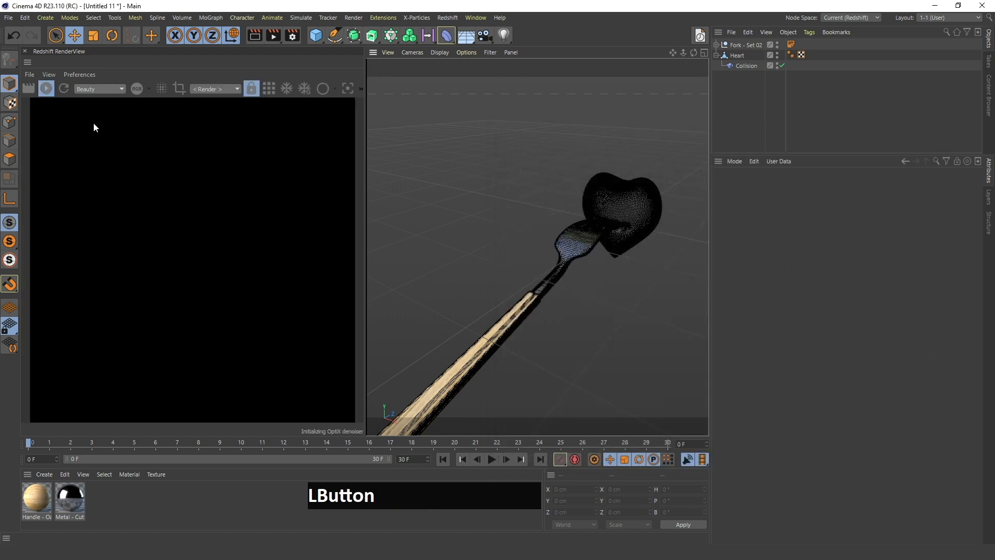
# Add a Redshift Sun & Sky Rig and set the sky's Horizon Height to -10
pyautogui.hotkey('shift', 'c')
pyautogui.write('sky r')
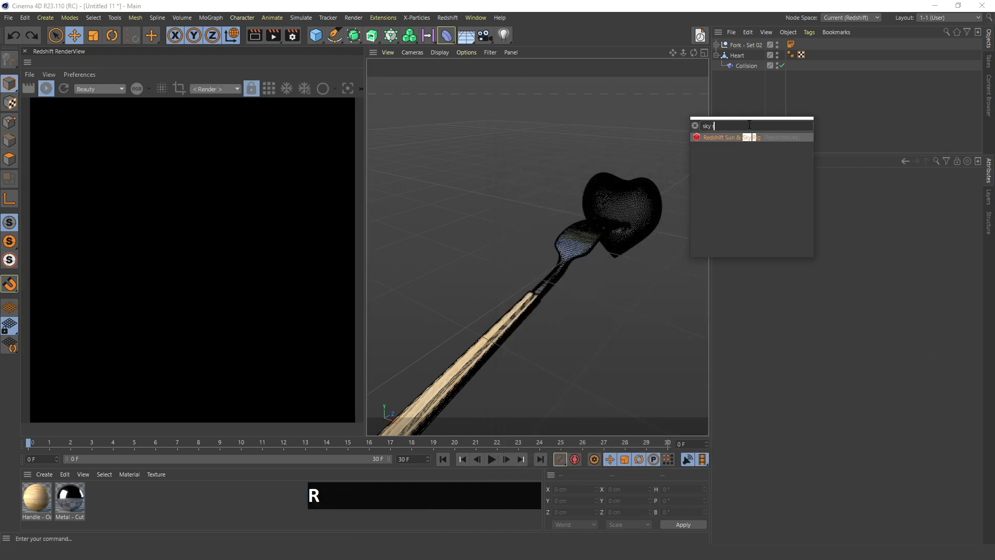
pyautogui.press('Return')
pyautogui.click(757, 45)
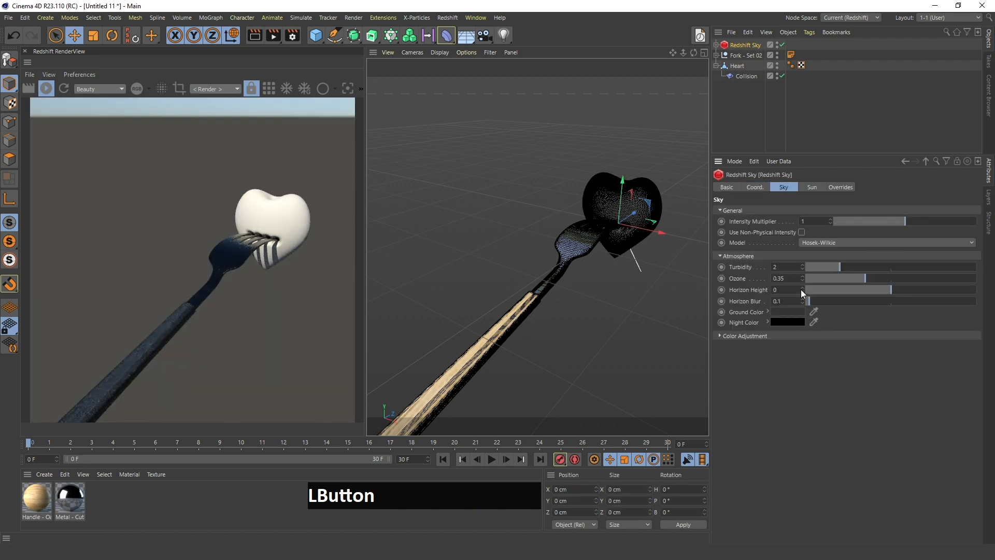
pyautogui.moveTo(800, 289); pyautogui.dragTo(803, 293)
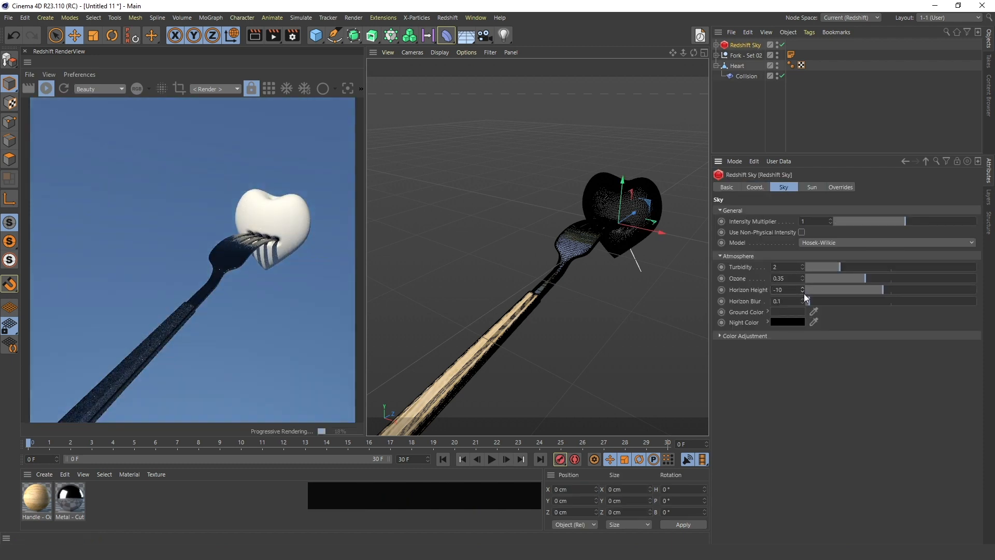
# Rotate the fork and heart together by 75° to stand the fork upright, and frame them closely from below
pyautogui.moveTo(742, 80); pyautogui.dragTo(731, 55)
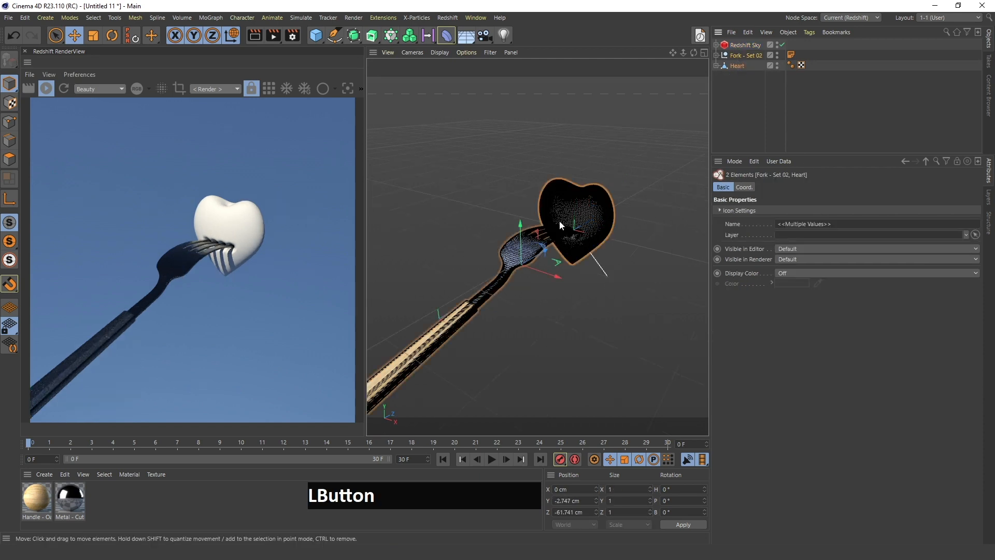
pyautogui.press('r')
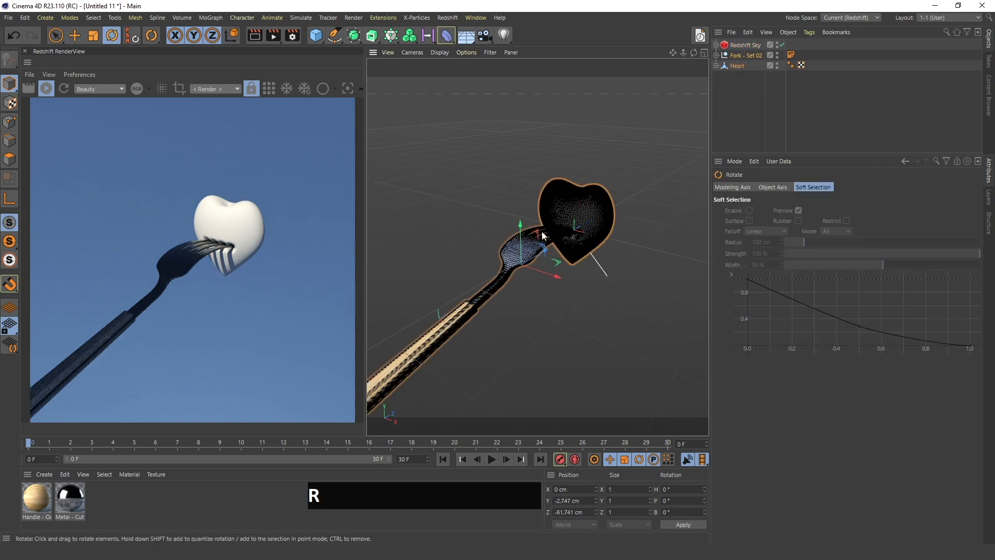
pyautogui.moveTo(533, 256); pyautogui.dragTo(502, 282)
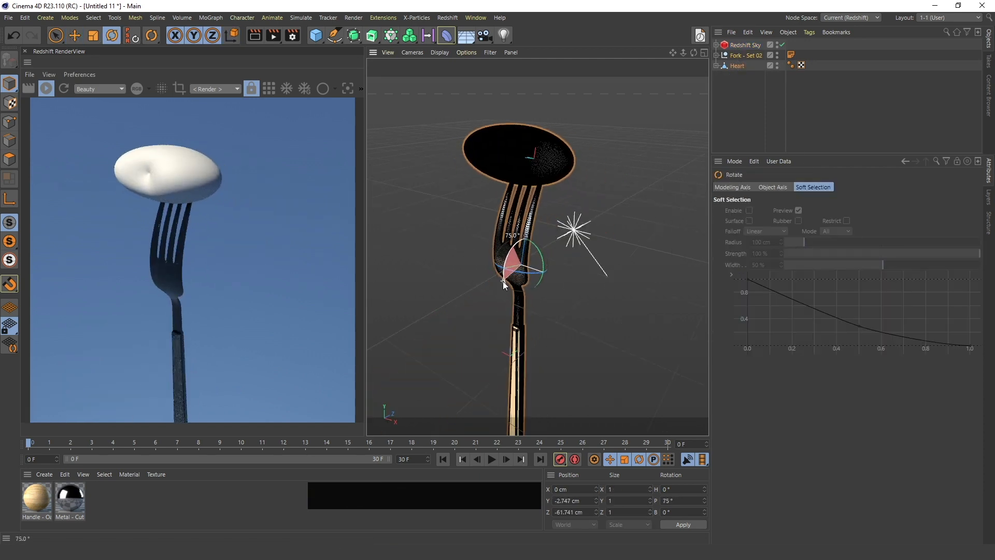
pyautogui.keyDown('alt'); pyautogui.moveTo(523, 176); pyautogui.dragTo(535, 107); pyautogui.keyUp('alt')
pyautogui.keyDown('alt'); pyautogui.moveTo(535, 107); pyautogui.dragTo(561, 204, button='right'); pyautogui.keyUp('alt')
pyautogui.keyDown('alt'); pyautogui.moveTo(561, 204); pyautogui.dragTo(555, 177, button='middle'); pyautogui.keyUp('alt')
pyautogui.moveTo(555, 178)
pyautogui.keyDown('alt'); pyautogui.mouseDown(button='right')
pyautogui.moveTo(542, 189)
pyautogui.moveTo(565, 187)
pyautogui.mouseUp(button='right'); pyautogui.keyUp('alt')
pyautogui.keyDown('alt'); pyautogui.moveTo(565, 188); pyautogui.dragTo(548, 189, button='middle'); pyautogui.keyUp('alt')
# Create two Redshift node materials, applying the first to the heart and the second to the fork's metal part
pyautogui.doubleClick(234, 517)
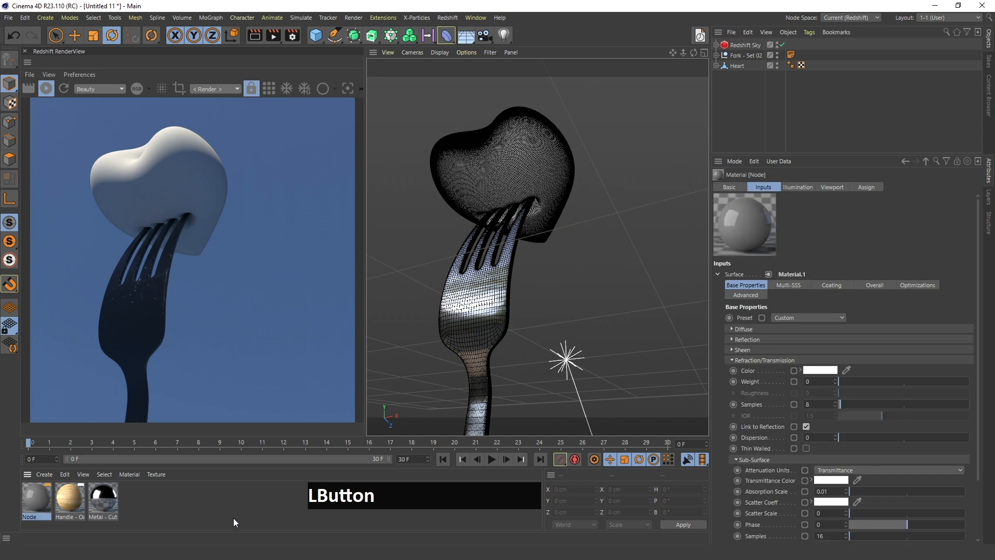
pyautogui.moveTo(39, 502); pyautogui.dragTo(533, 192)
pyautogui.doubleClick(147, 520)
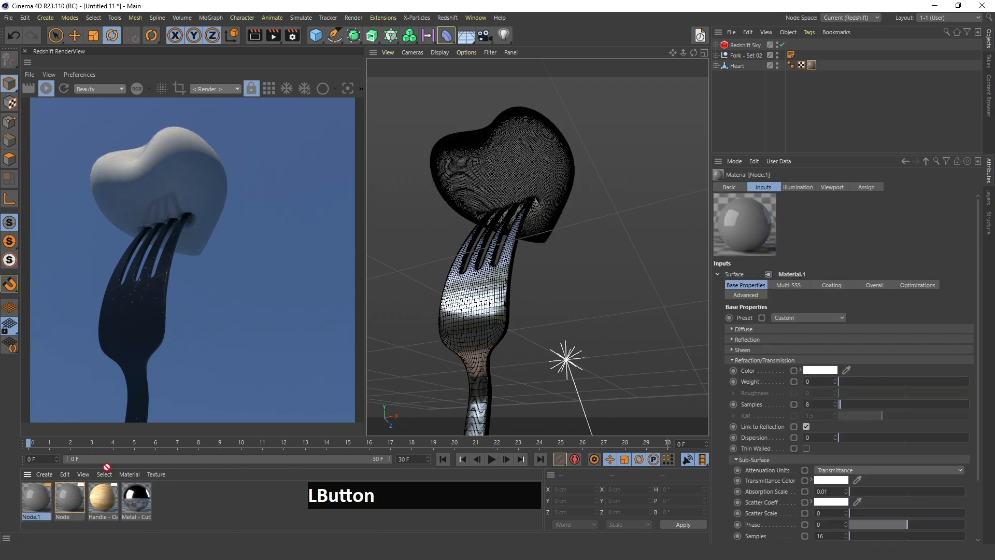
pyautogui.moveTo(499, 291); pyautogui.dragTo(504, 346)
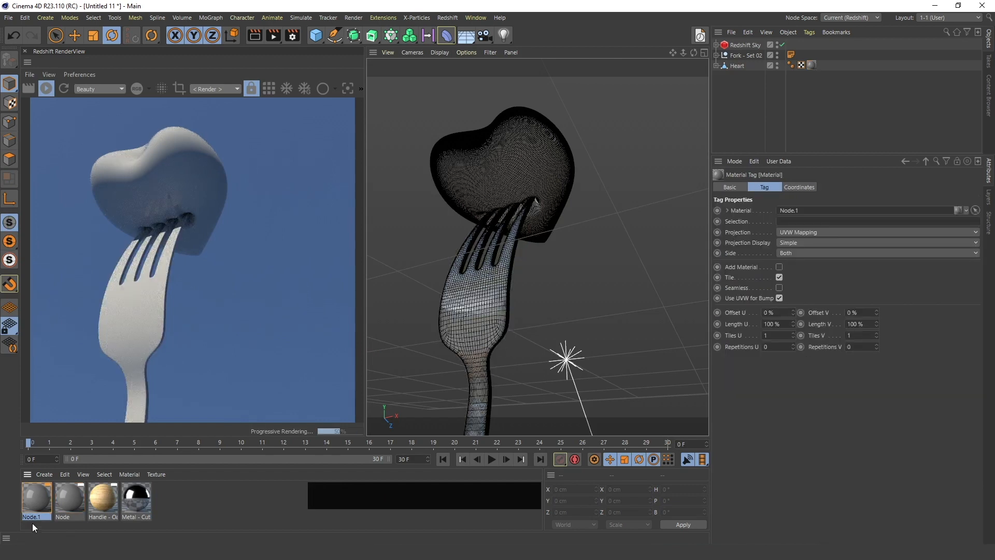
# Apply a metal preset to the base properties of the fork's Redshift material
pyautogui.click(50, 511)
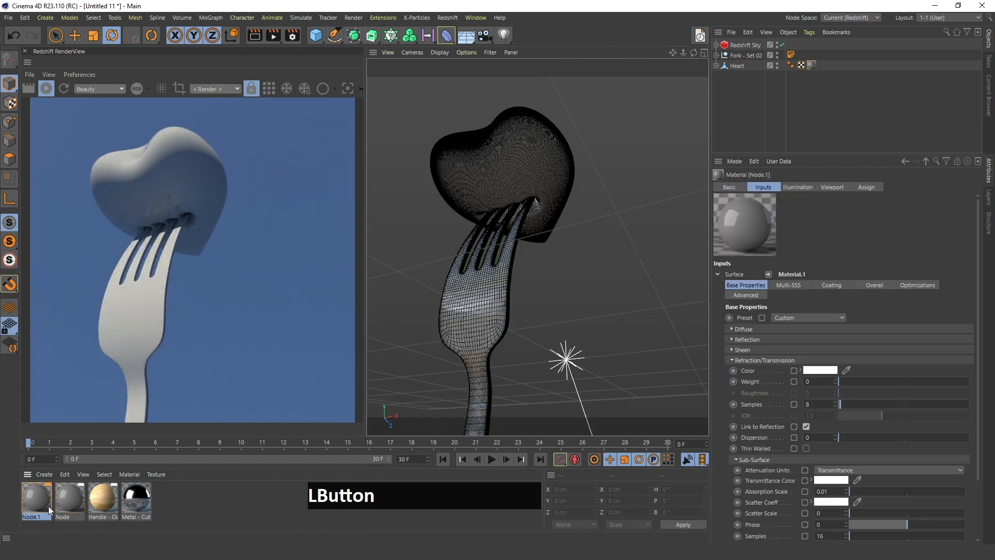
pyautogui.click(736, 360)
pyautogui.click(735, 329)
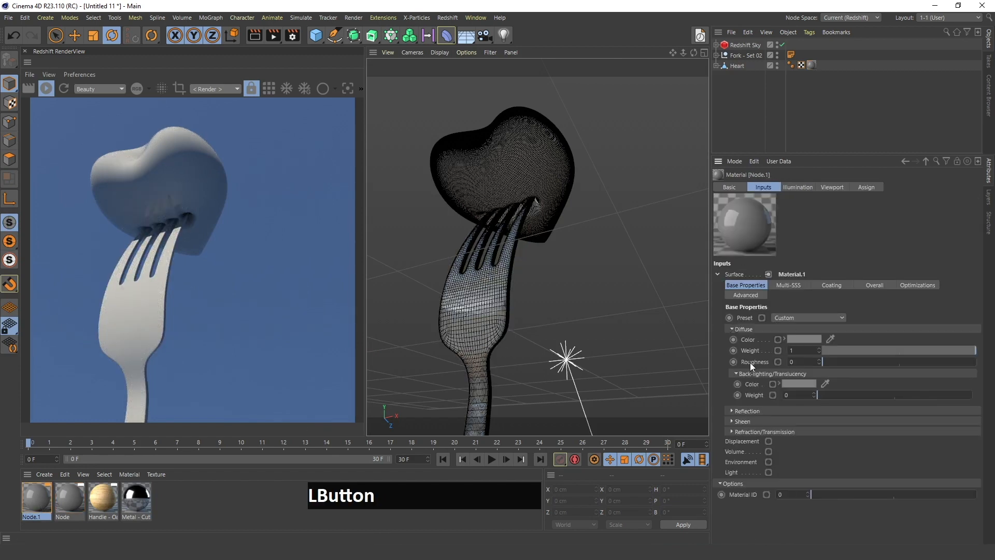
pyautogui.click(741, 328)
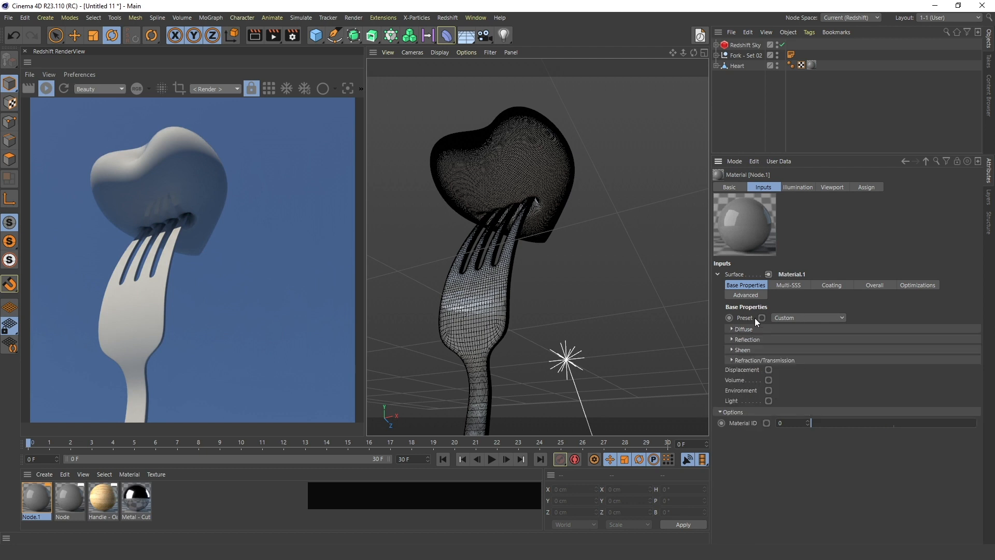
pyautogui.click(804, 314)
pyautogui.click(798, 412)
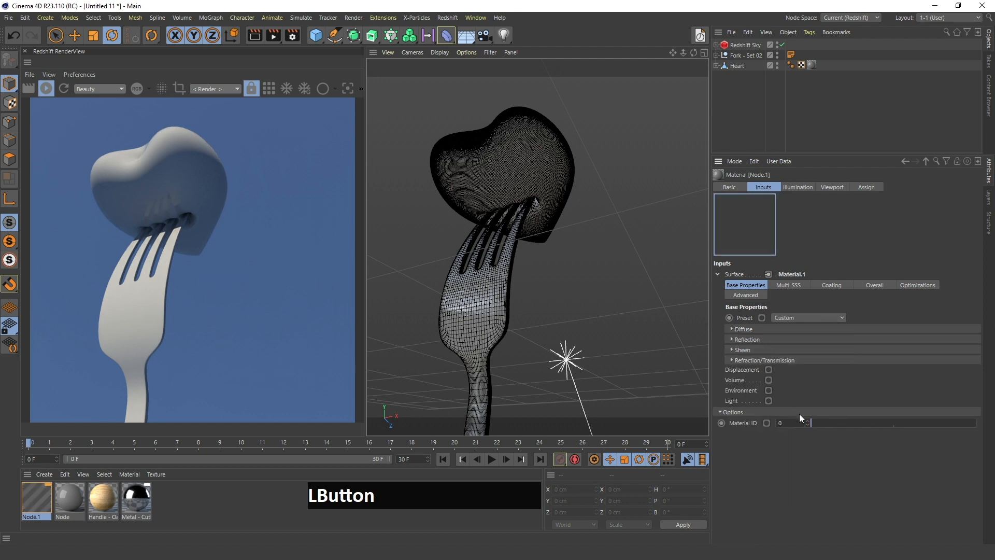
# Reduce the diffuse weight of the heart's material to zero
pyautogui.click(72, 516)
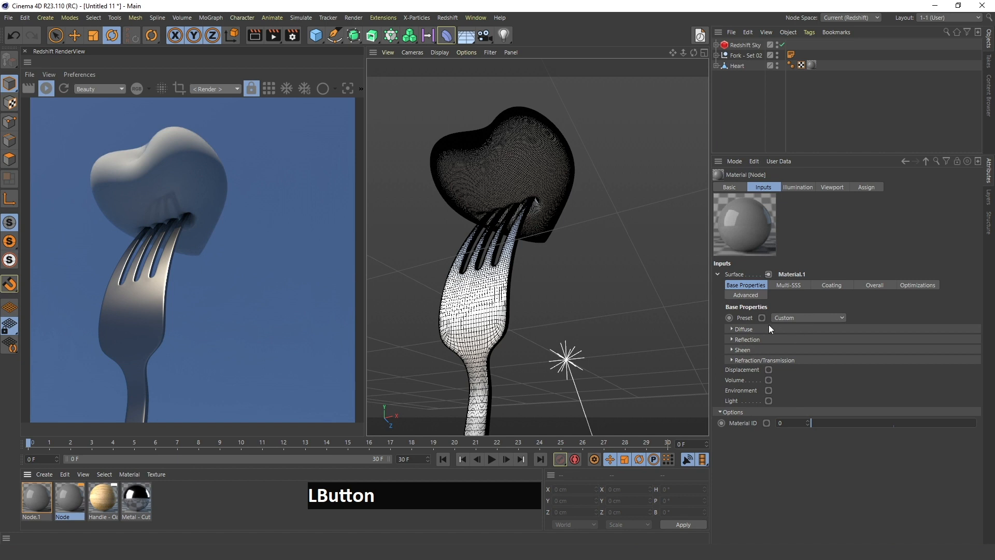
pyautogui.click(743, 328)
pyautogui.moveTo(862, 349); pyautogui.dragTo(781, 353)
pyautogui.click(743, 328)
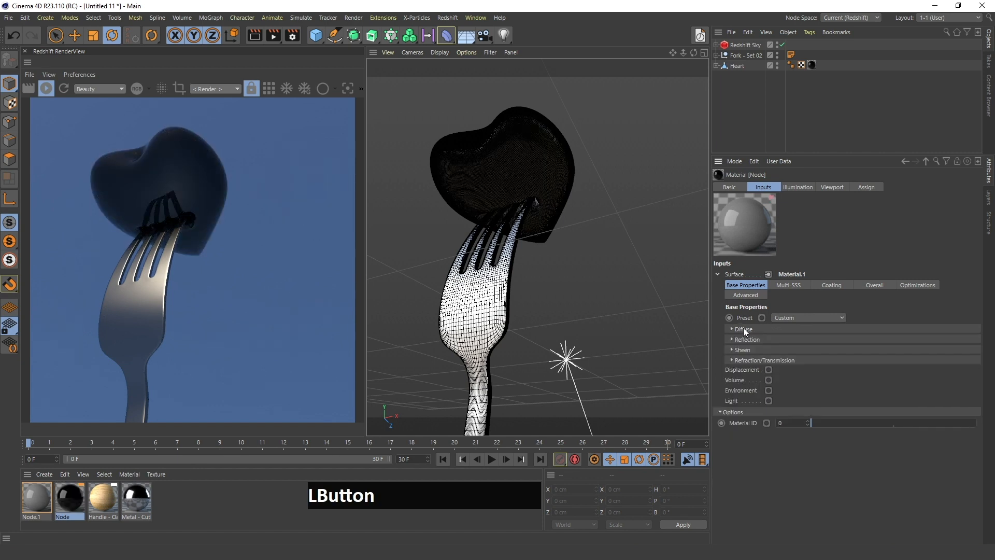
# Give the heart's material a red refraction colour with a weight of 1, and make it thin walled
pyautogui.click(748, 359)
pyautogui.click(829, 371)
pyautogui.moveTo(915, 377); pyautogui.dragTo(968, 381)
pyautogui.click(806, 406)
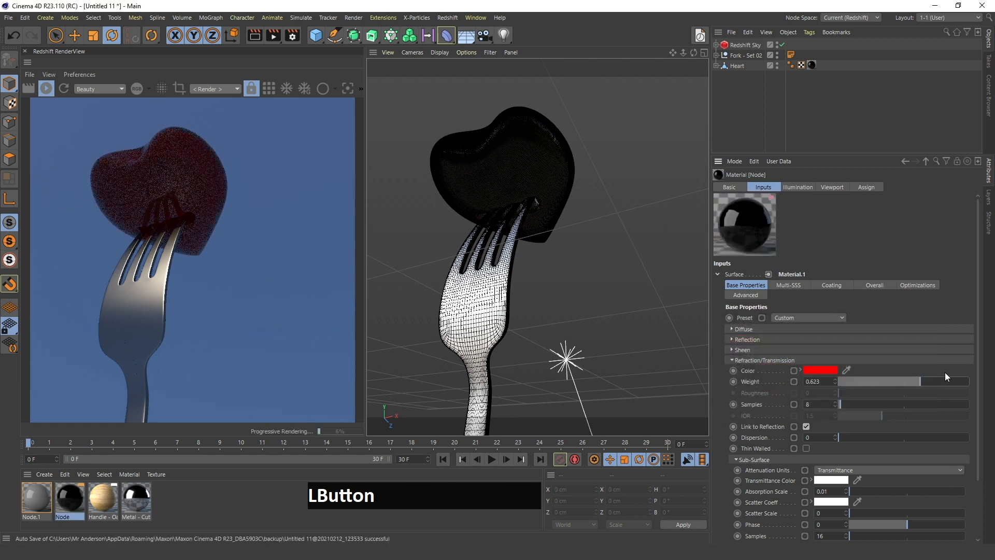
pyautogui.click(806, 447)
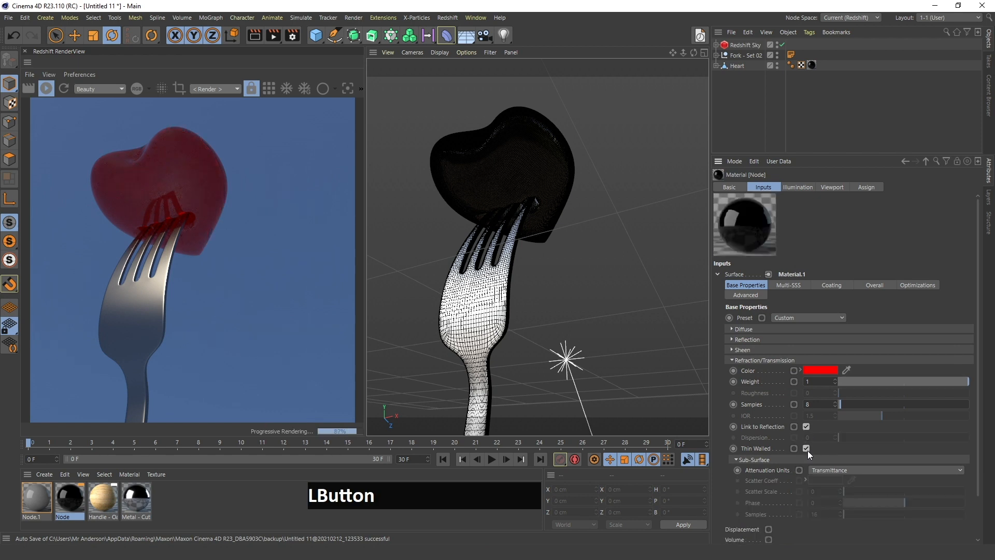
# Set the Redshift Sky's heading rotation to 165° and raise its turbidity
pyautogui.click(744, 45)
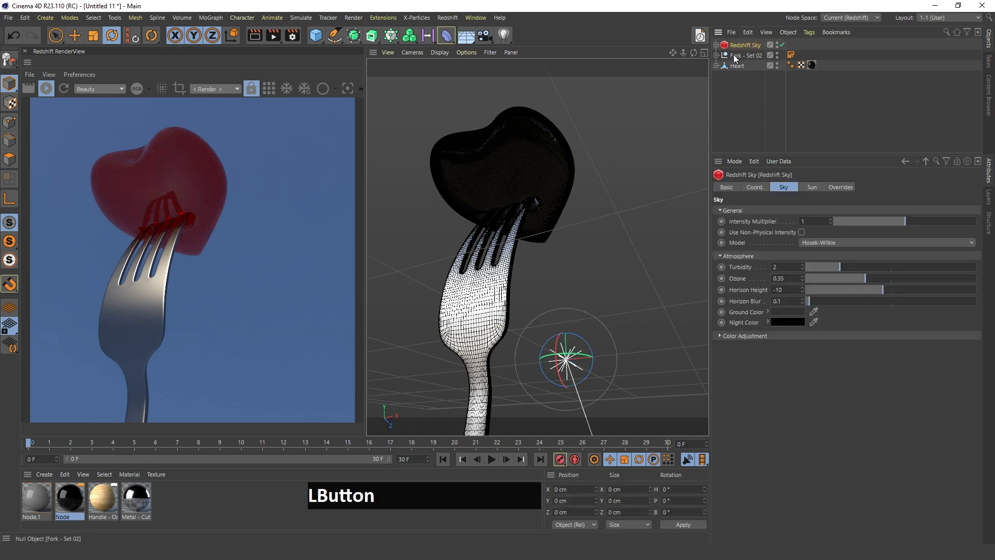
pyautogui.click(754, 187)
pyautogui.moveTo(898, 216); pyautogui.dragTo(885, 126)
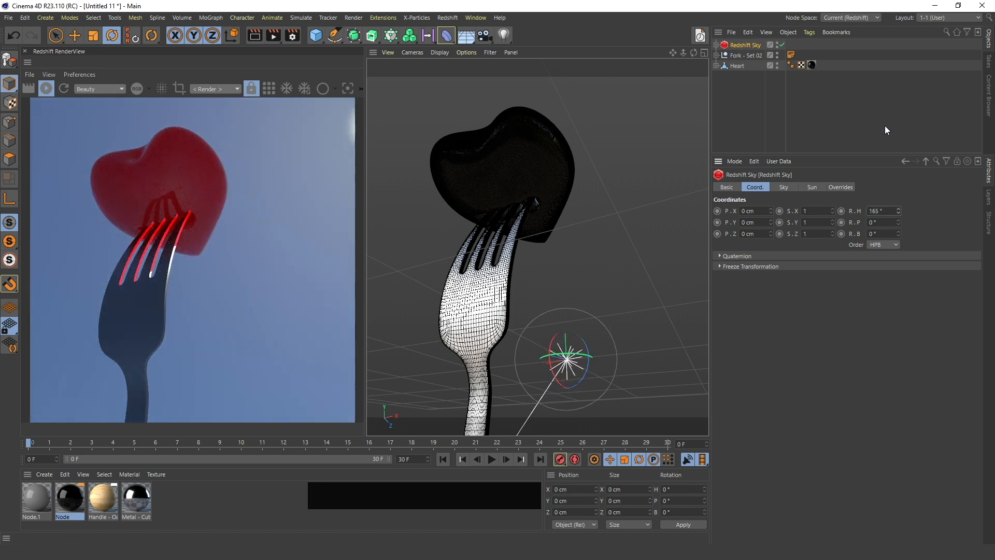
pyautogui.click(783, 188)
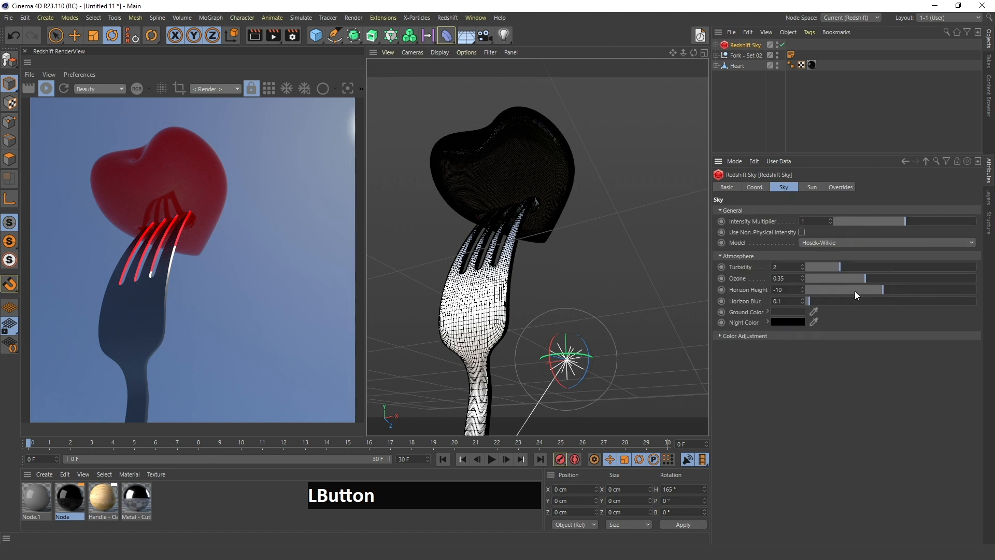
pyautogui.moveTo(846, 266); pyautogui.dragTo(876, 267)
# Open the heart's material in the node editor and add a Bump Map node beside the Material node
pyautogui.doubleClick(75, 497)
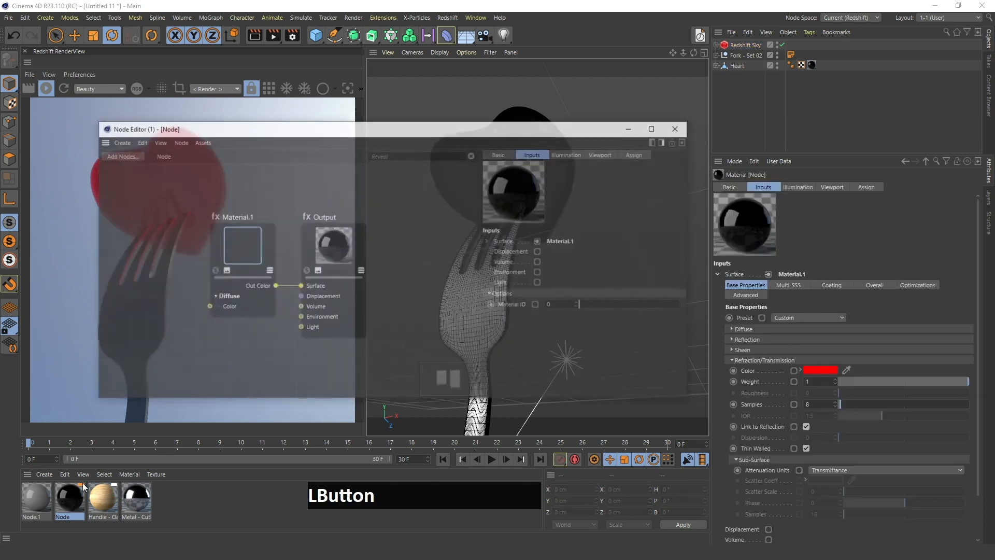
pyautogui.moveTo(412, 130); pyautogui.dragTo(672, 105)
pyautogui.keyDown('alt'); pyautogui.moveTo(465, 279); pyautogui.dragTo(543, 251, button='middle'); pyautogui.keyUp('alt')
pyautogui.click(499, 247)
pyautogui.write('cbump map')
pyautogui.press('Return')
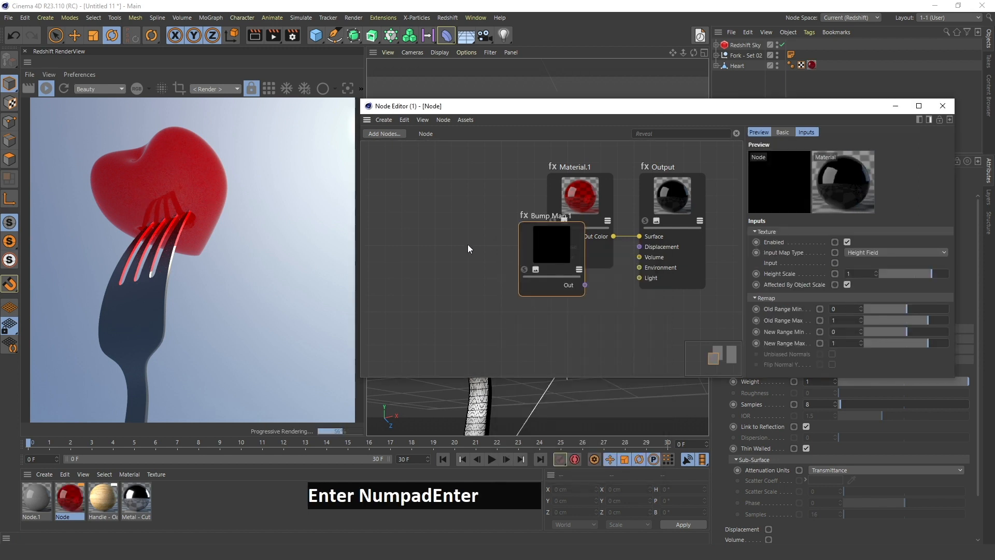
pyautogui.moveTo(544, 254); pyautogui.dragTo(496, 227)
# Add a Maxon Noise node and place it ahead of the Bump Map node
pyautogui.click(438, 302)
pyautogui.press('c')
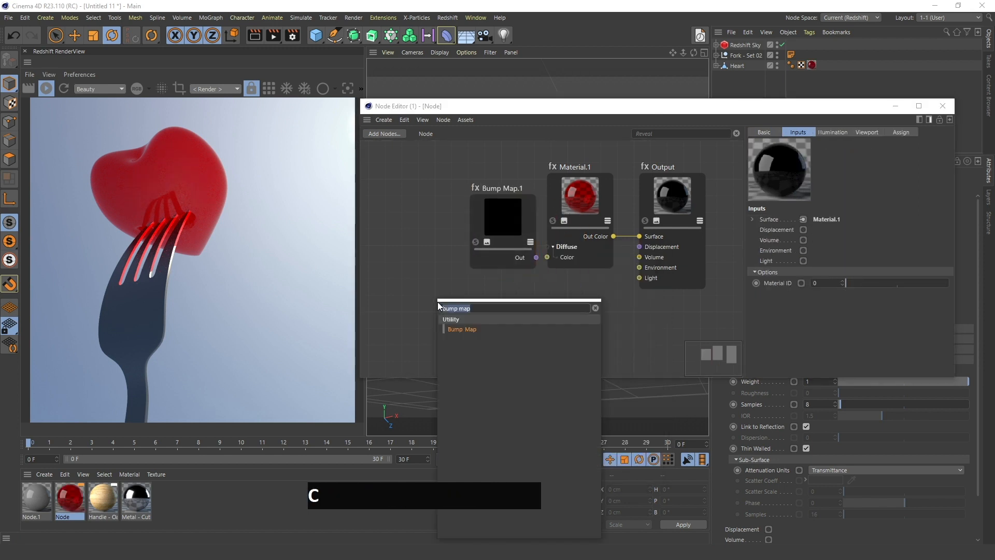
pyautogui.write('d')
pyautogui.press('BackSpace')
pyautogui.press('BackSpace')
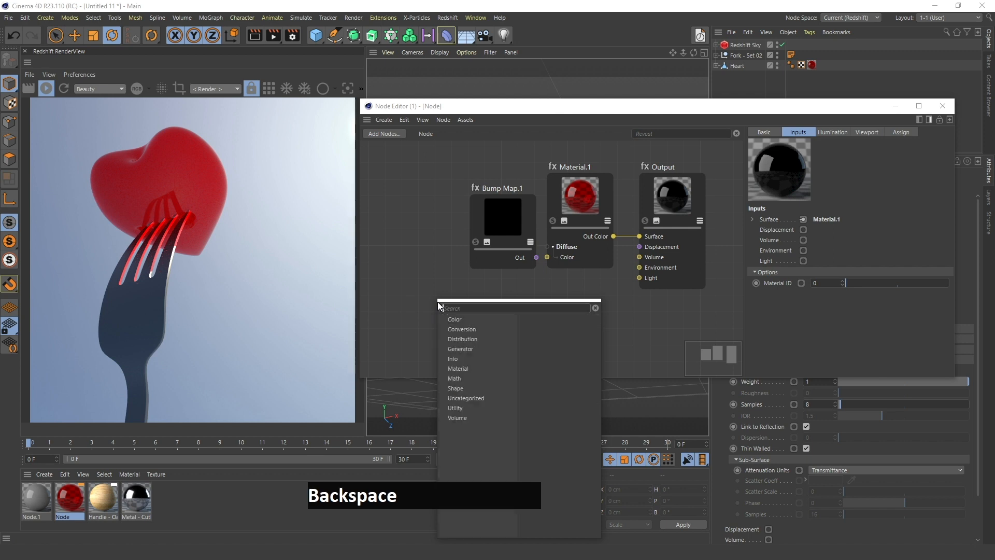
pyautogui.write('max')
pyautogui.press('Return')
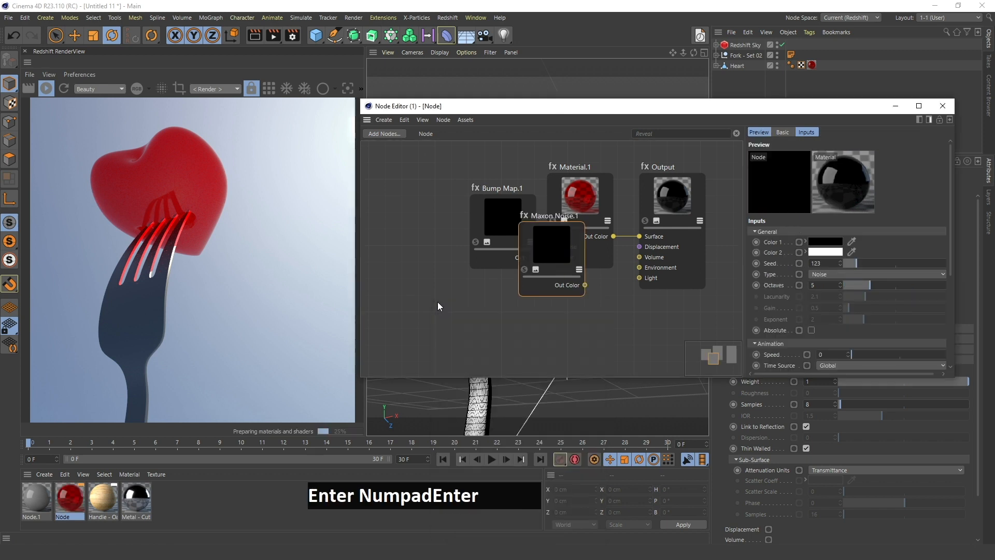
pyautogui.moveTo(523, 228); pyautogui.dragTo(374, 209)
# Connect the Maxon Noise colour to the Bump Map's texture input, and the Bump Map to the material's Overall Bump Map input
pyautogui.moveTo(436, 265); pyautogui.dragTo(556, 241)
pyautogui.moveTo(499, 278)
pyautogui.click(569, 290)
pyautogui.moveTo(582, 282)
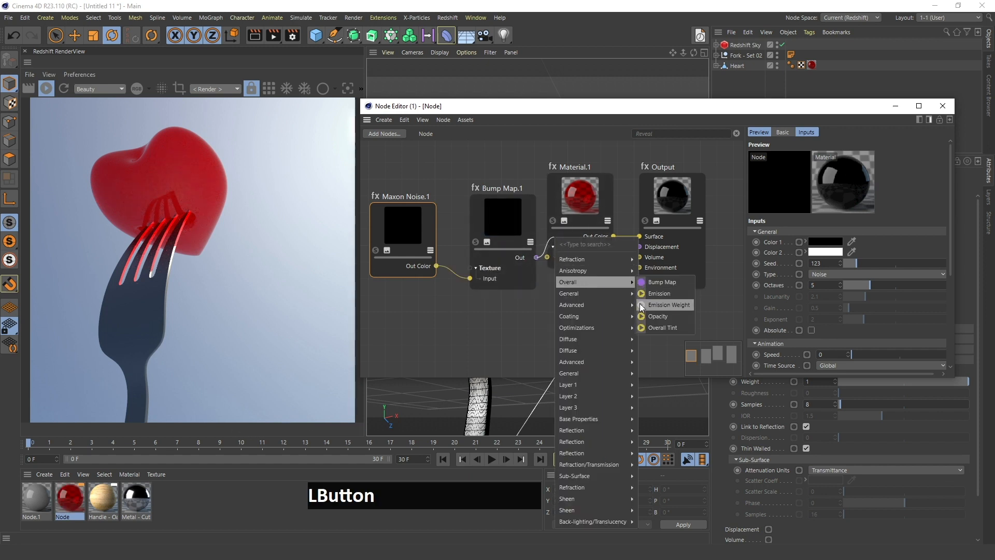
pyautogui.click(662, 282)
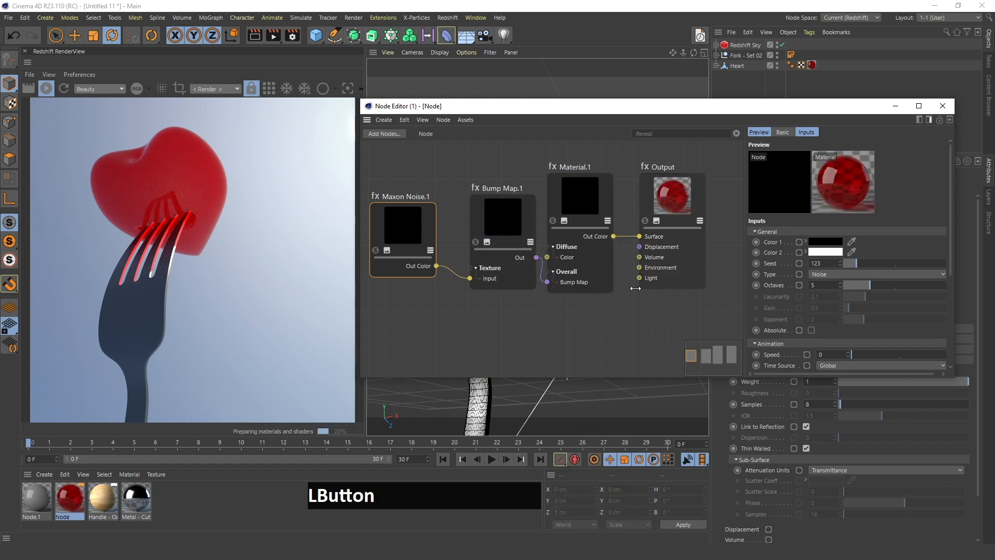
# Solo the Maxon Noise node in the render and set its noise type to Naki
pyautogui.click(375, 250)
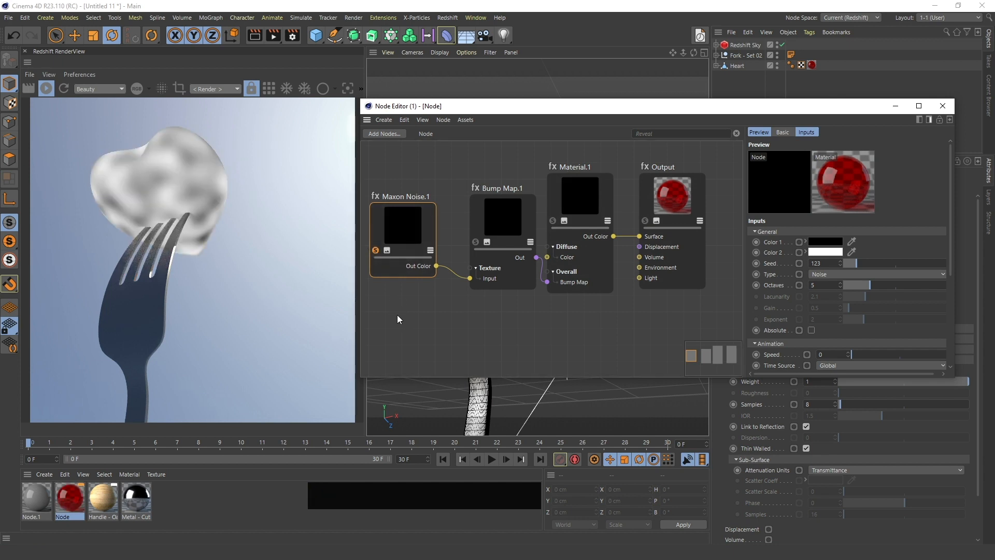
pyautogui.click(855, 275)
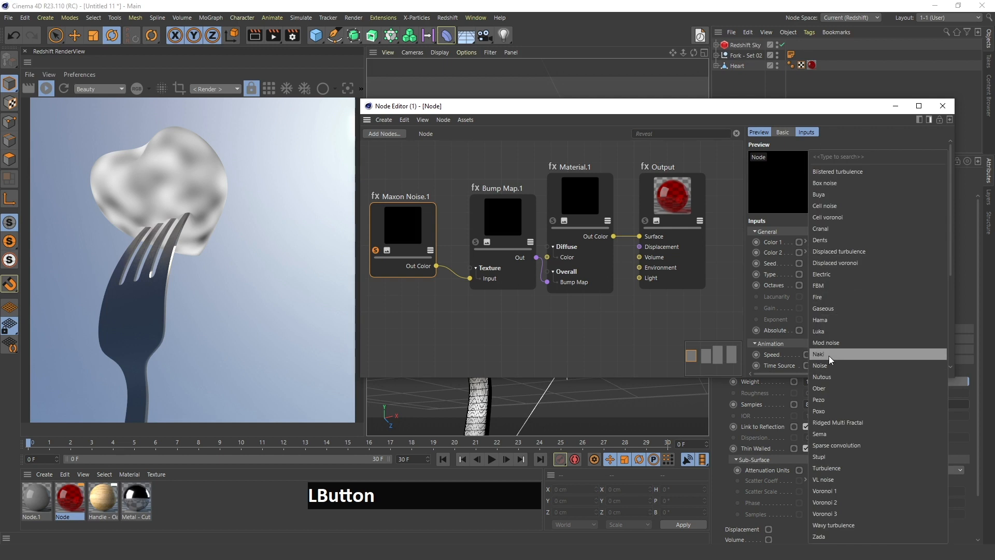
pyautogui.click(828, 354)
# Set the Bump Map's Height Scale to about 1.39 and turn off the solo preview of the noise
pyautogui.click(502, 257)
pyautogui.moveTo(934, 278); pyautogui.dragTo(938, 273)
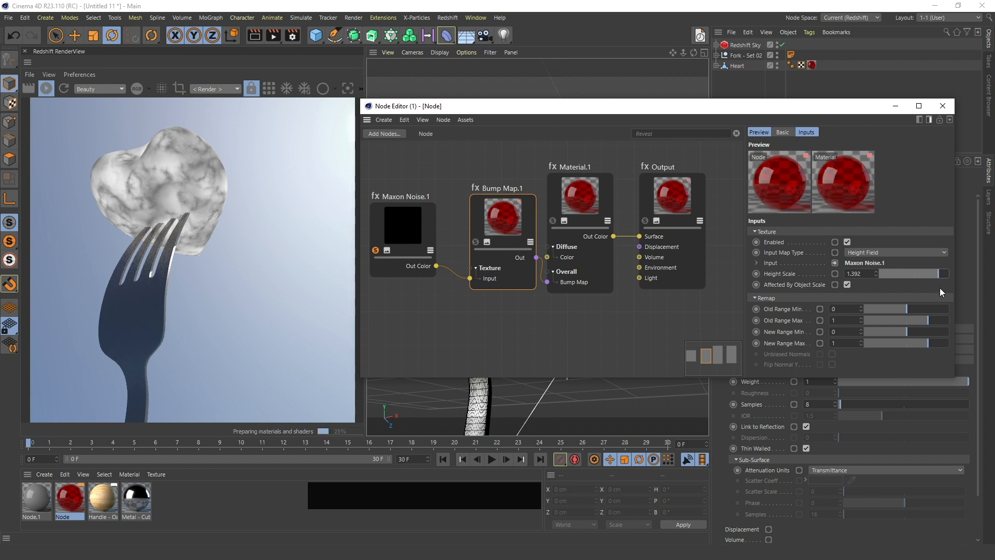
pyautogui.click(375, 250)
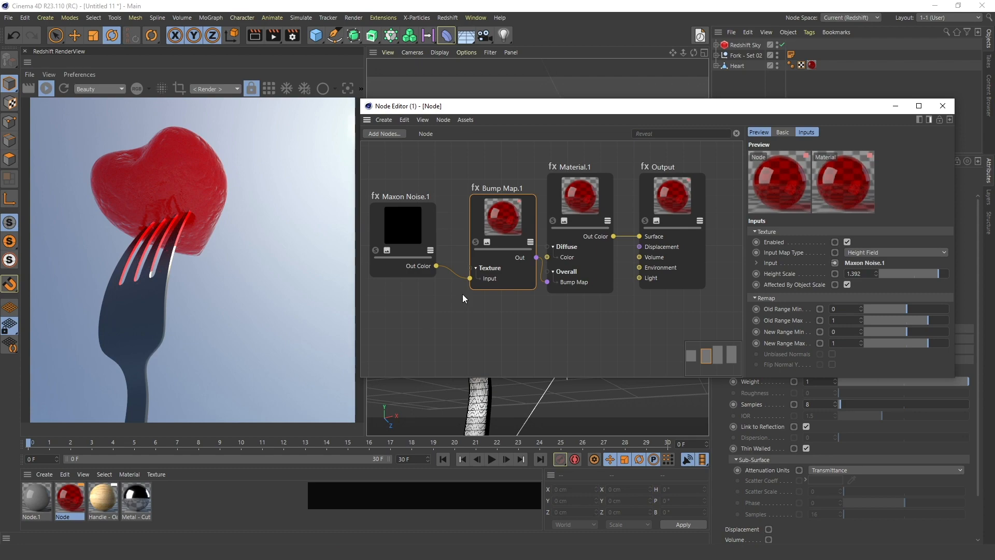
pyautogui.click(461, 315)
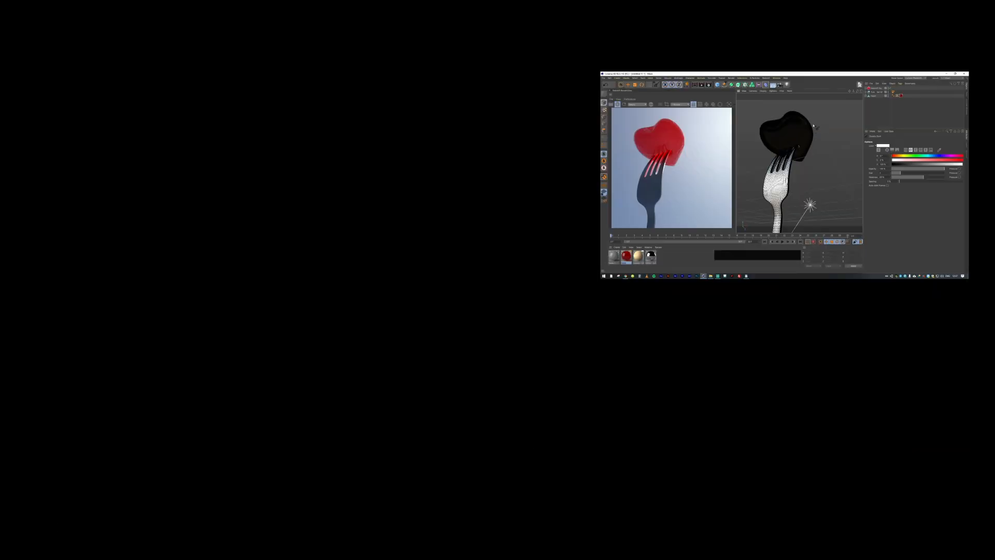
# Sketch white freehand strokes around the heart's outline in the viewport with the Doodle tool
pyautogui.moveTo(818, 135); pyautogui.dragTo(816, 144)
pyautogui.moveTo(774, 155); pyautogui.dragTo(760, 148)
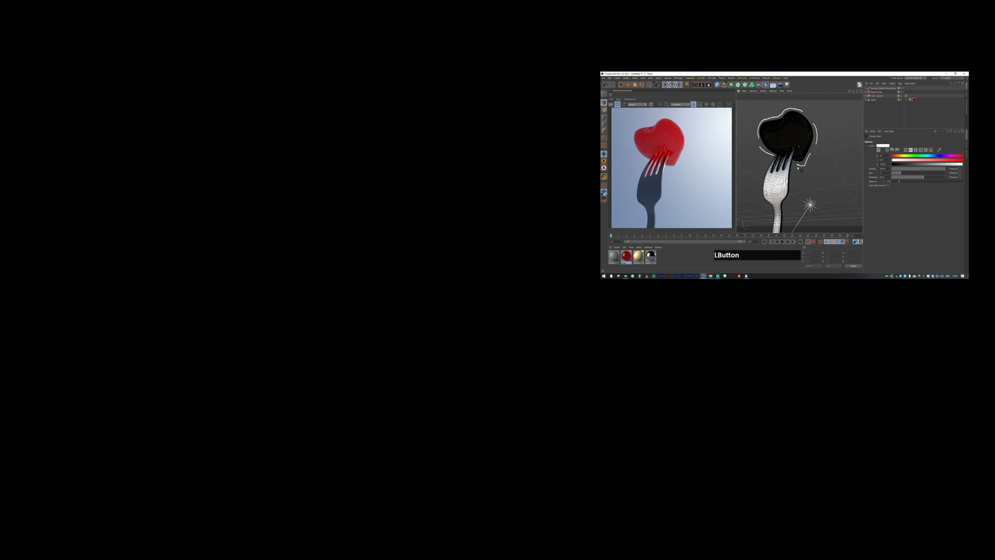